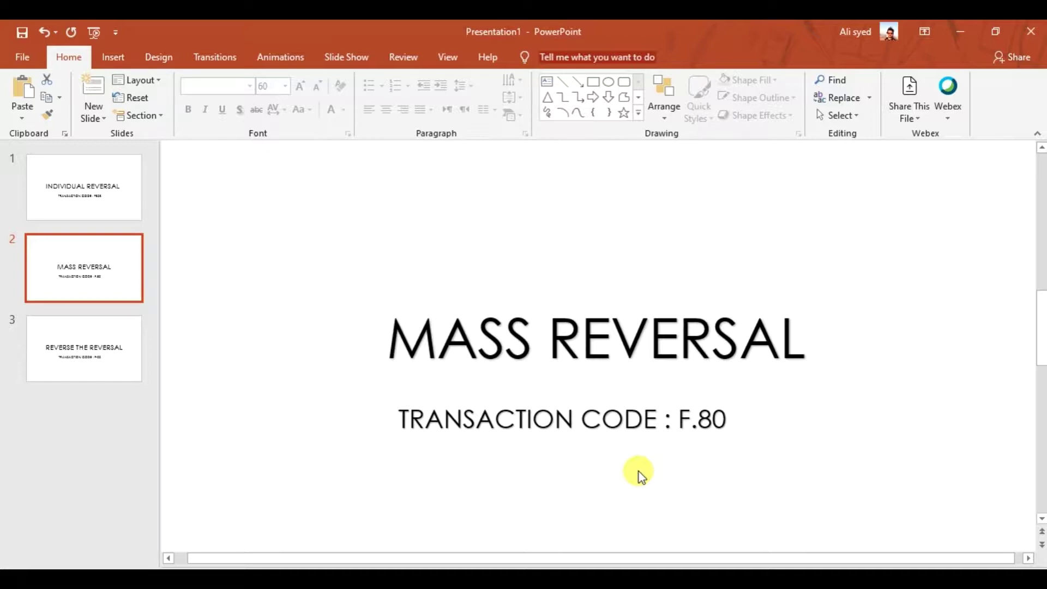
- Show the REVERSE THE REVERSAL slide (F-02) and switch to the SAP session
left_click(116, 354)
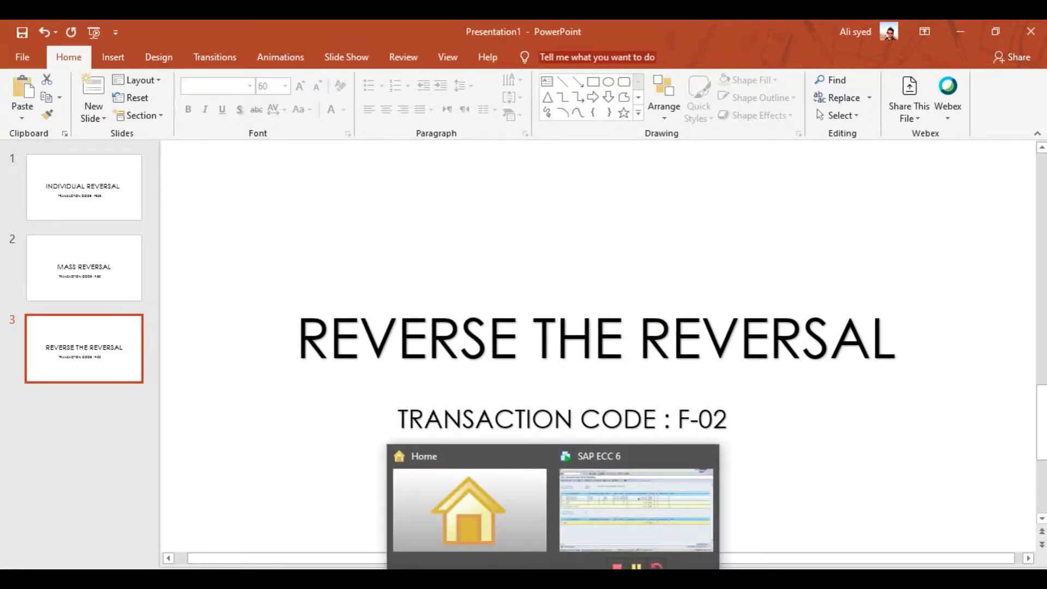
left_click(627, 516)
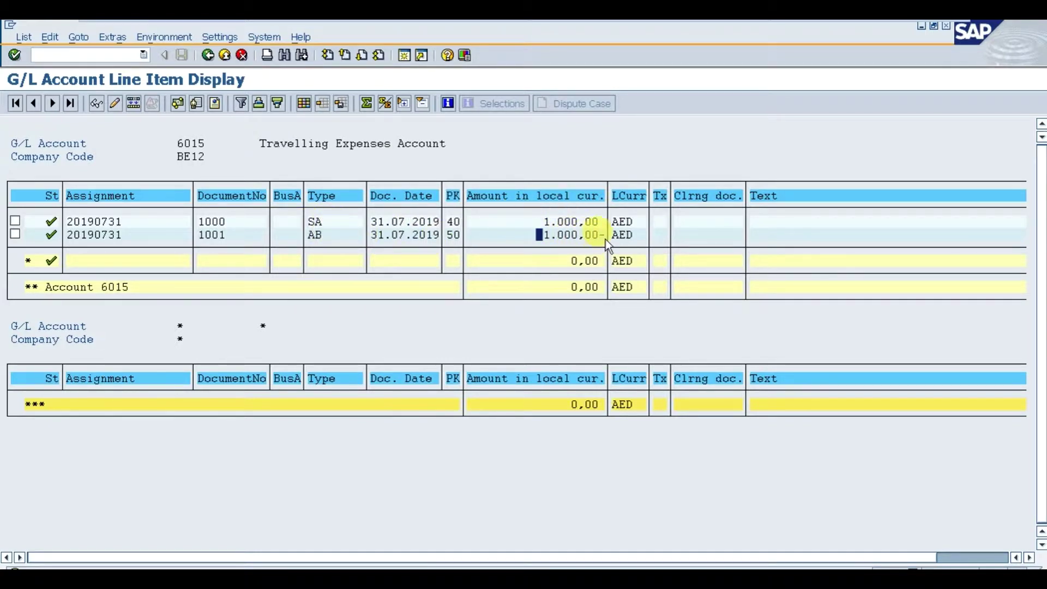
- Highlight reversal document 1001's negative amount and line, offsetting document 1000 to zero
mouse_move(604, 239)
left_mouse_down()
mouse_move(578, 238)
mouse_move(608, 237)
left_mouse_up()
mouse_move(265, 241)
left_mouse_down()
mouse_move(480, 253)
mouse_move(606, 245)
left_mouse_up()
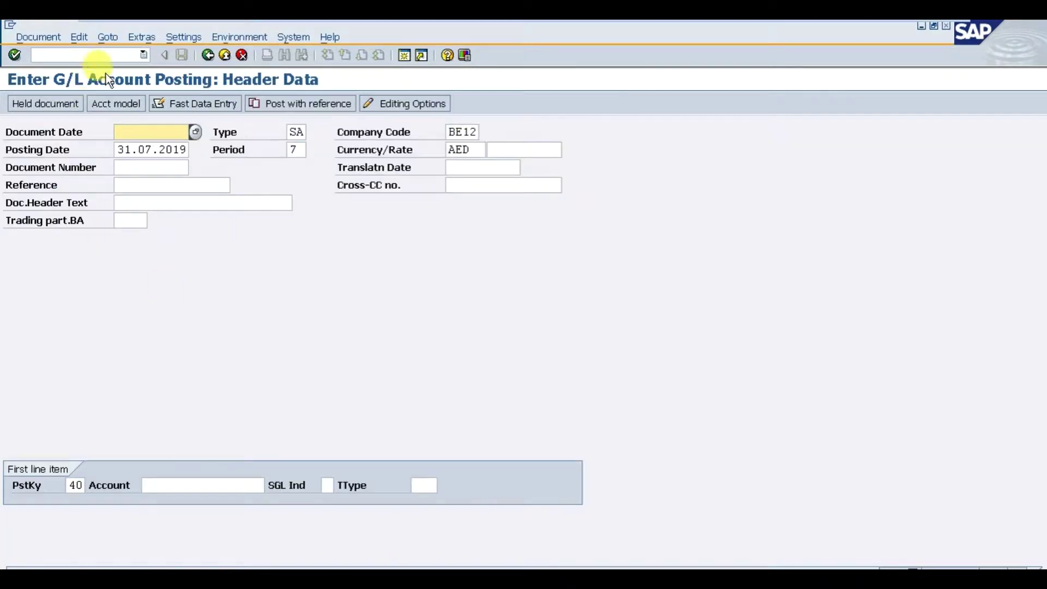
left_click(115, 55)
type("/n")
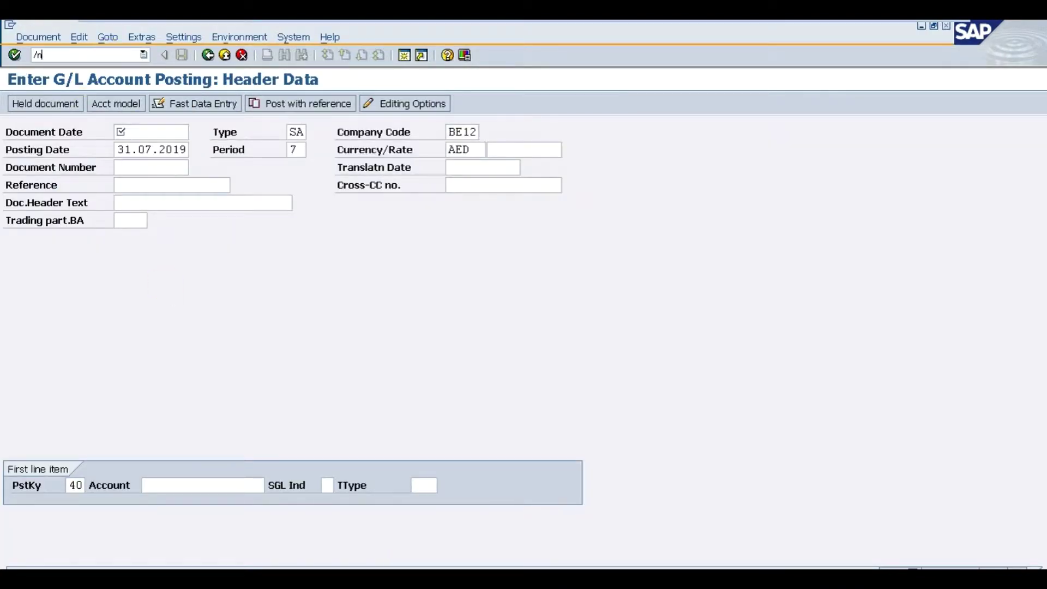
key("Return")
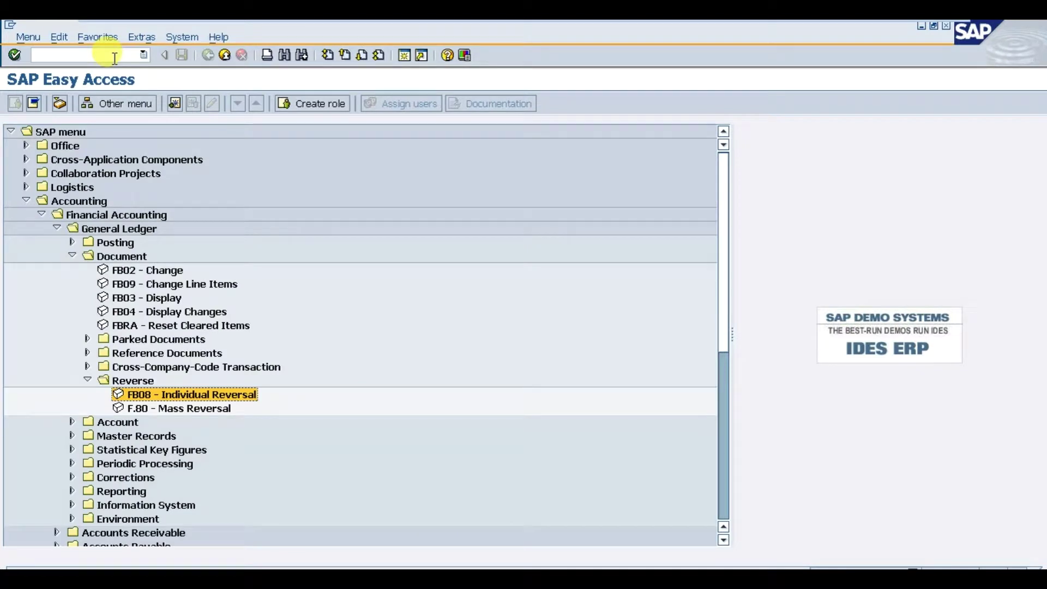
left_click(87, 381)
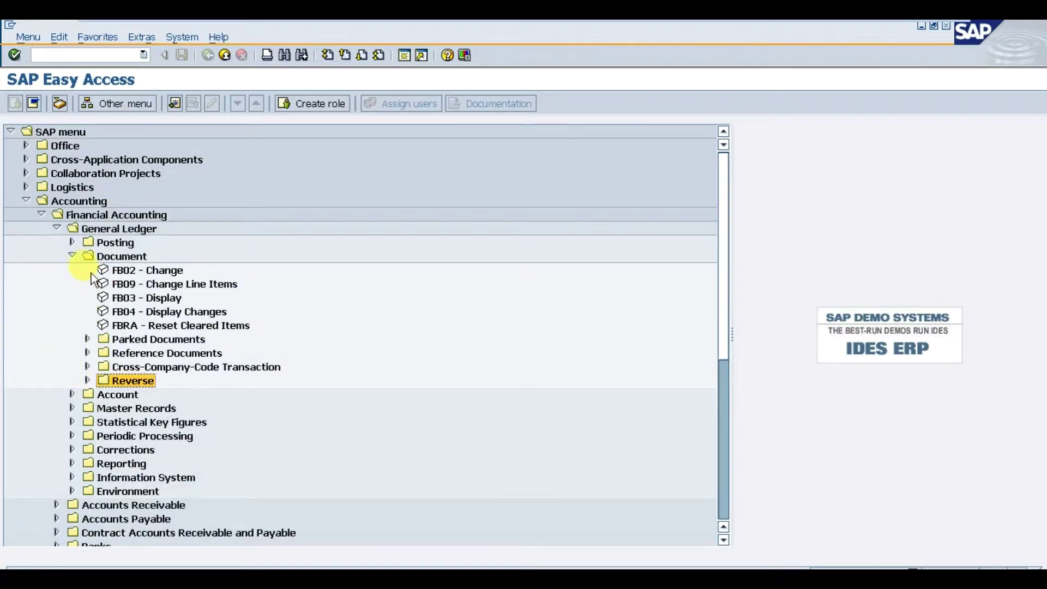
left_click(72, 256)
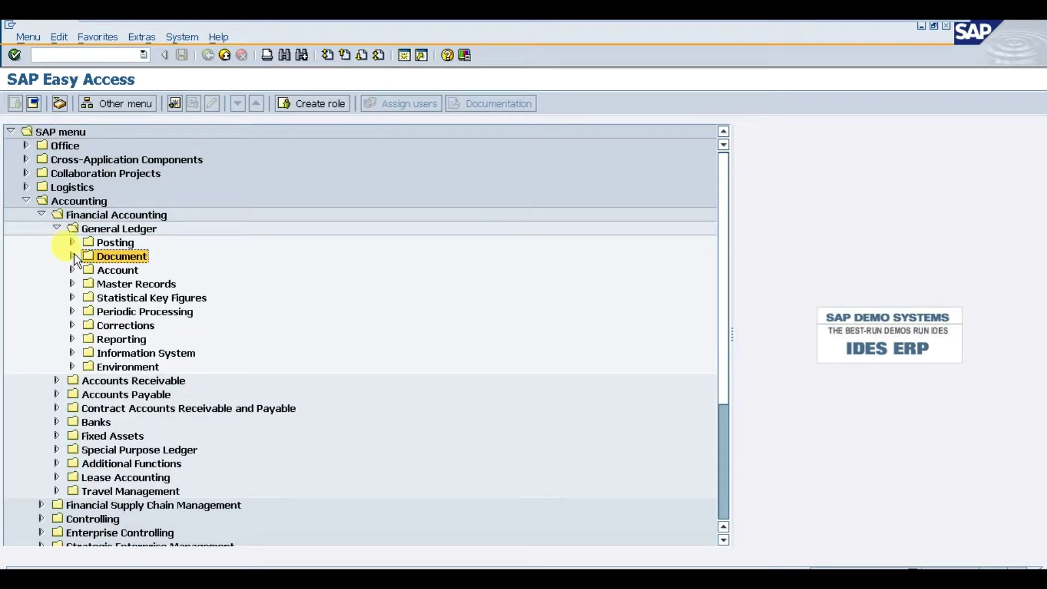
left_click(72, 242)
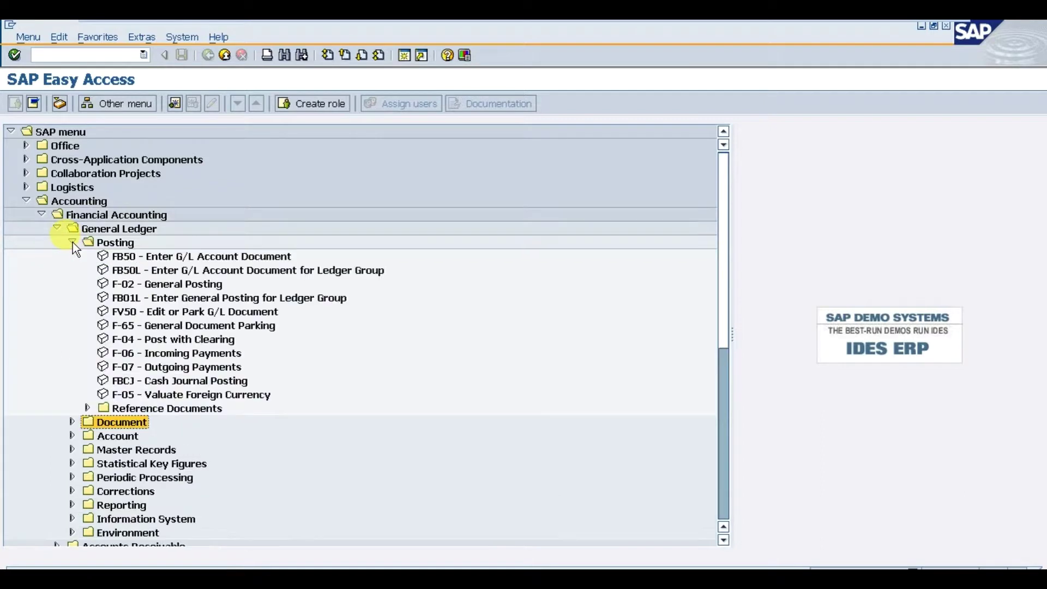
double_click(183, 284)
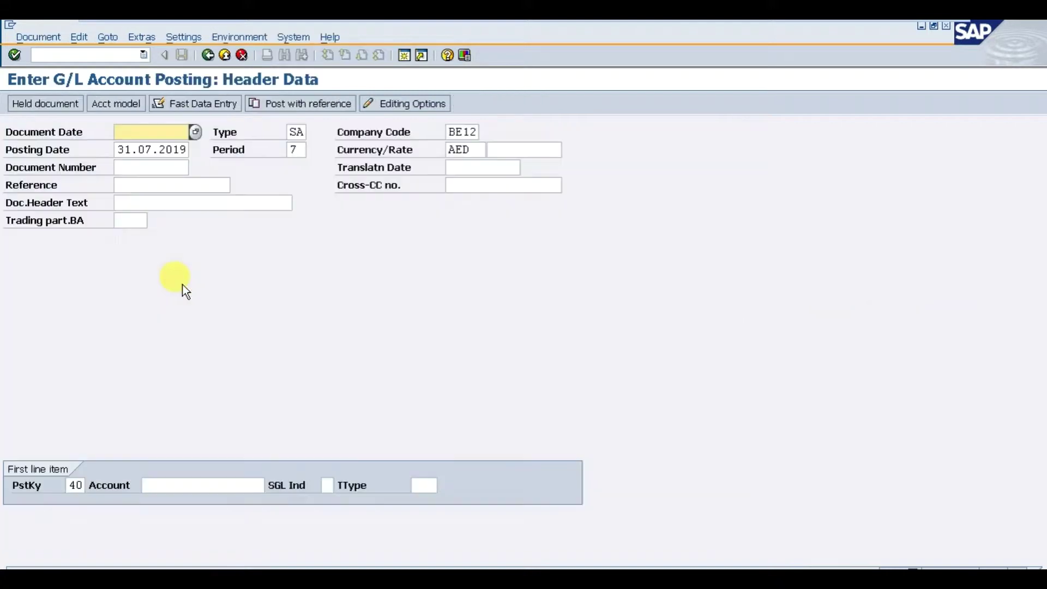
- Reference document 1001, company code BE12, fiscal year 2019 for the new posting
left_click(313, 108)
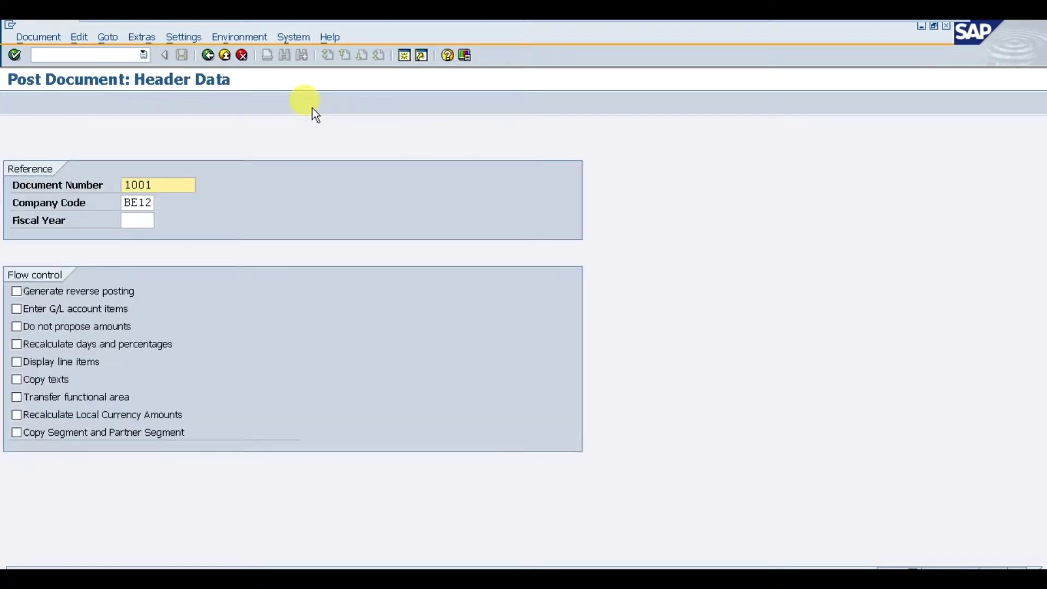
double_click(124, 183)
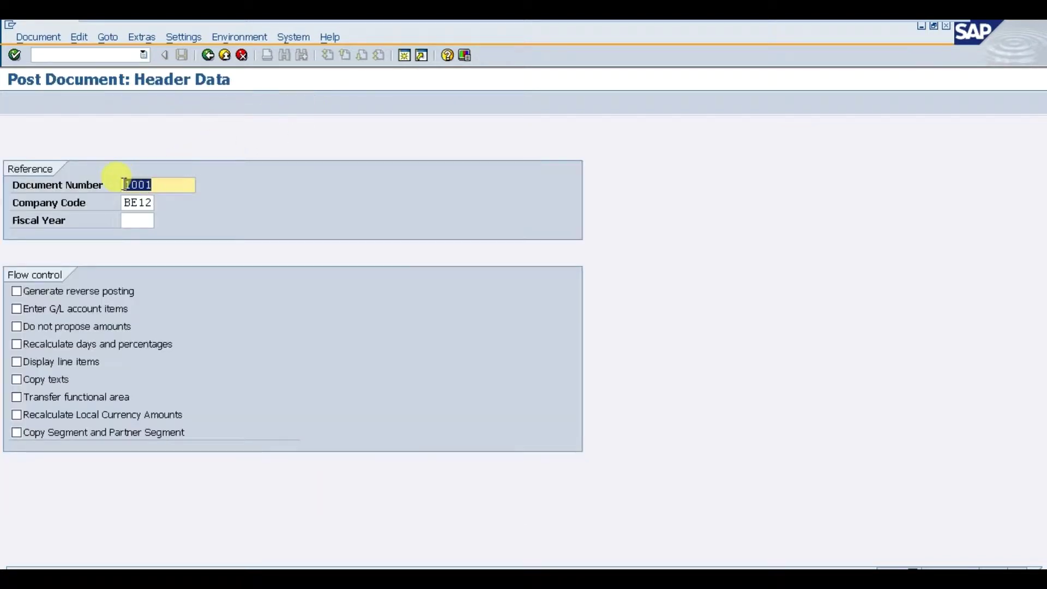
left_click(124, 185)
key("Tab")
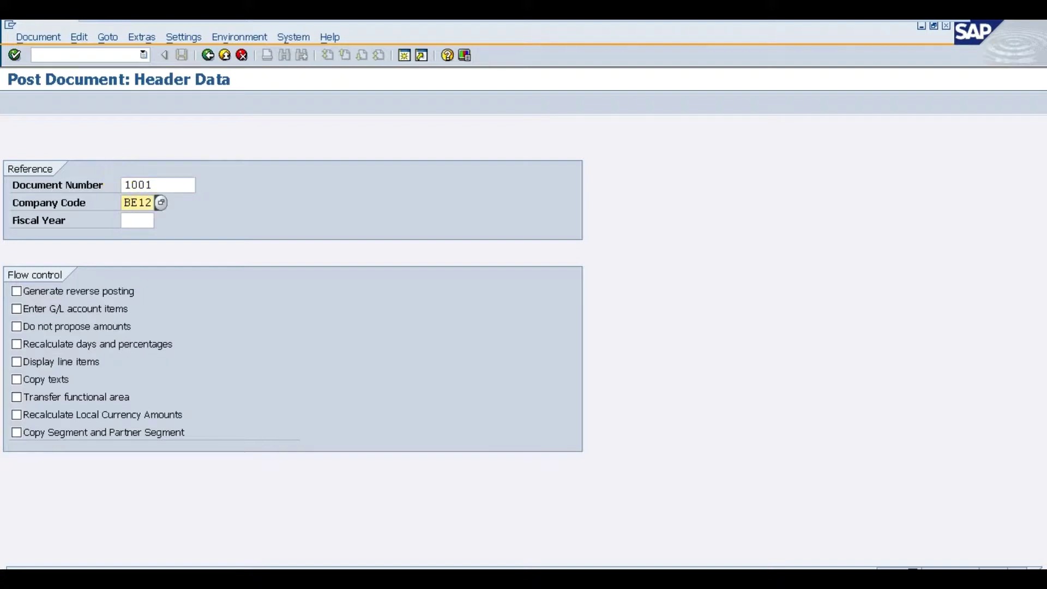
left_click(136, 219)
type("201")
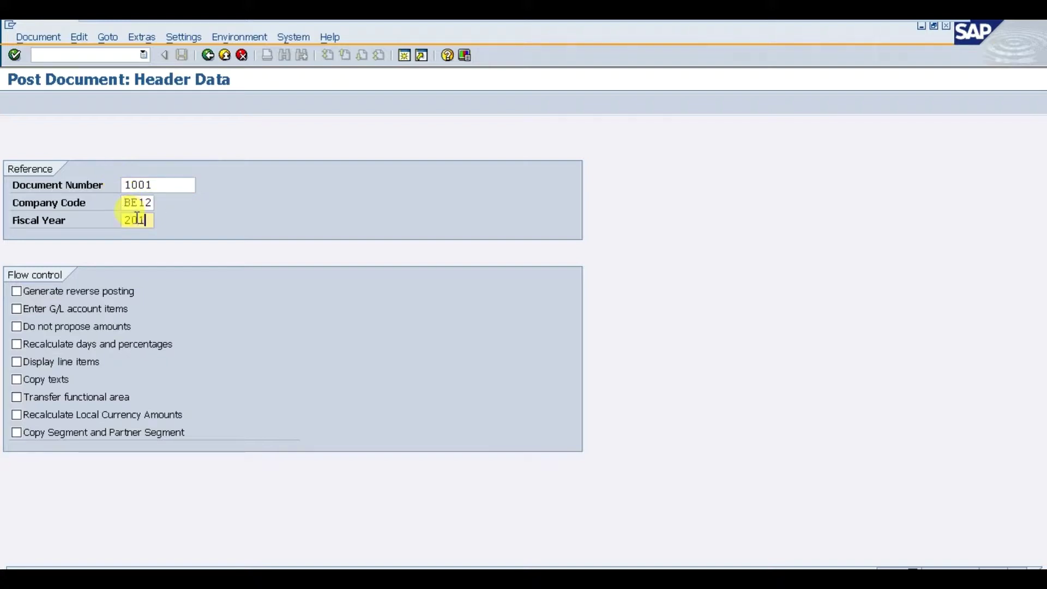
type("9")
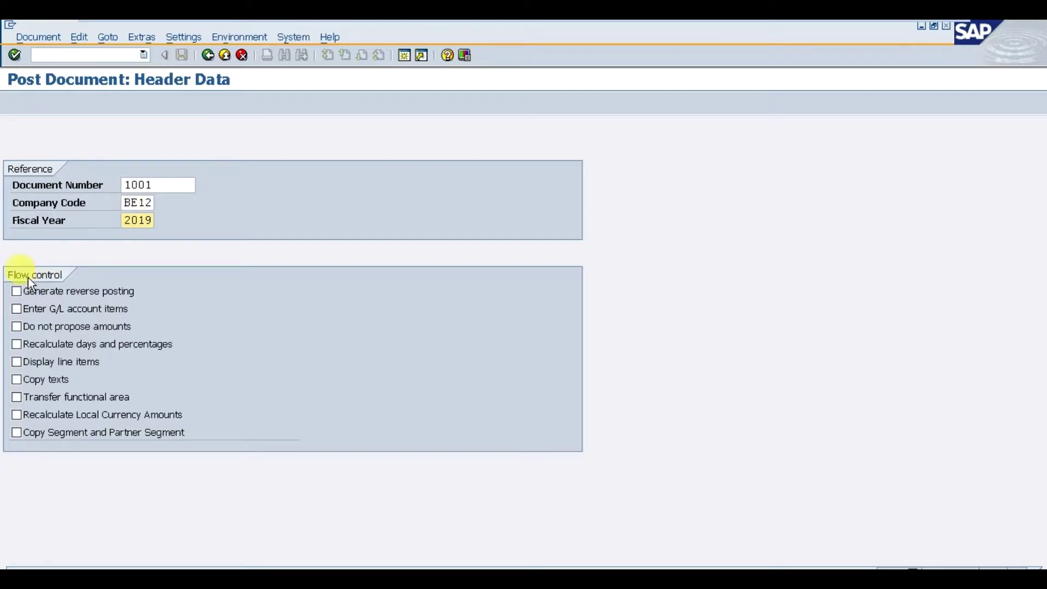
- Enable line item display and reverse posting, then confirm to load the prefilled header
left_click(46, 361)
left_click(50, 294)
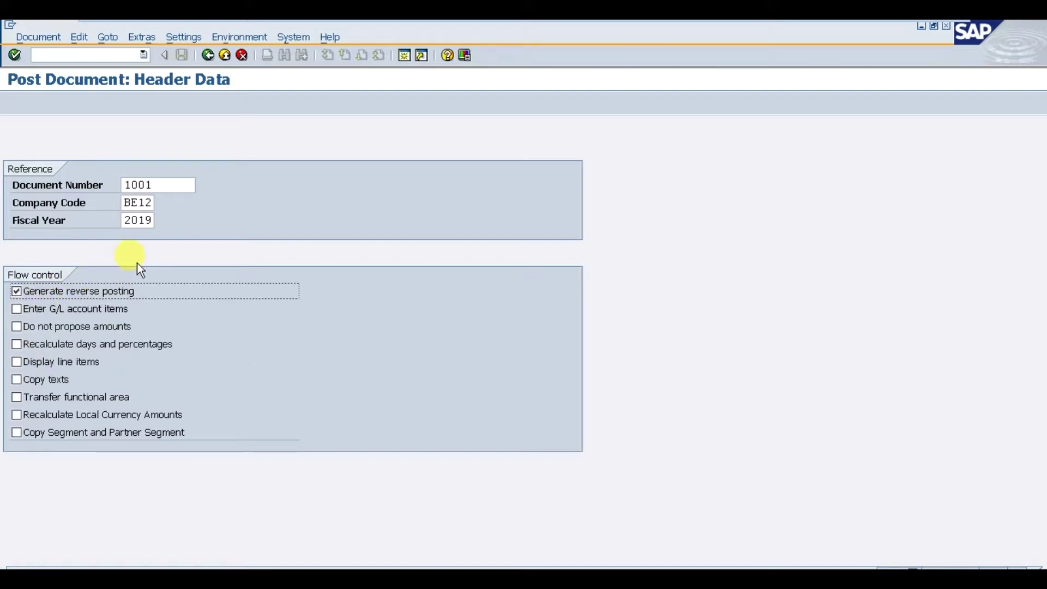
key("Return")
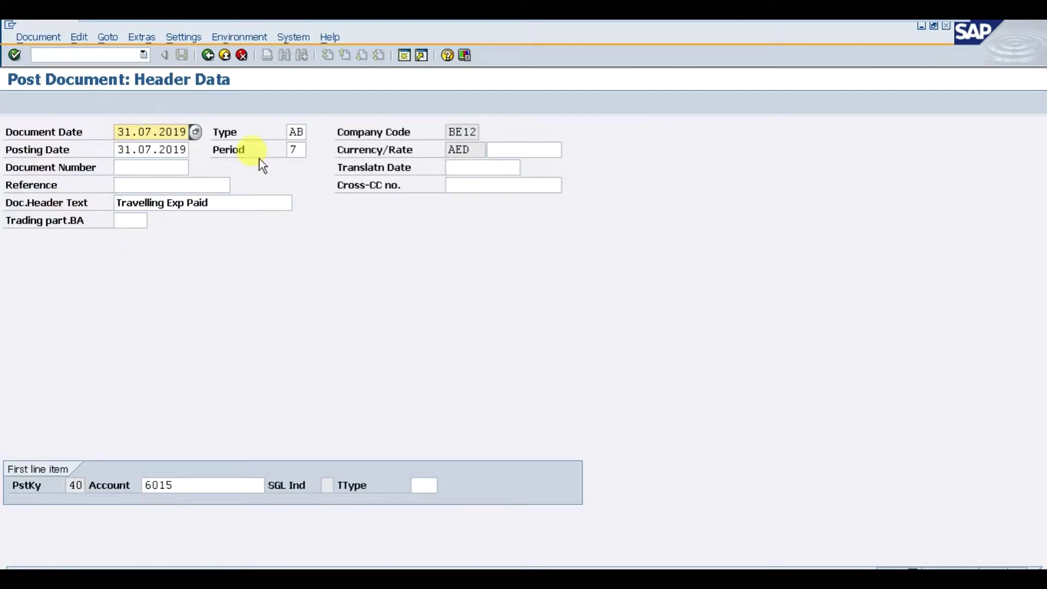
- Review the overview lines: debit 1,000 to Travelling Exp 6015, credit Cash in Hand
left_click(291, 132)
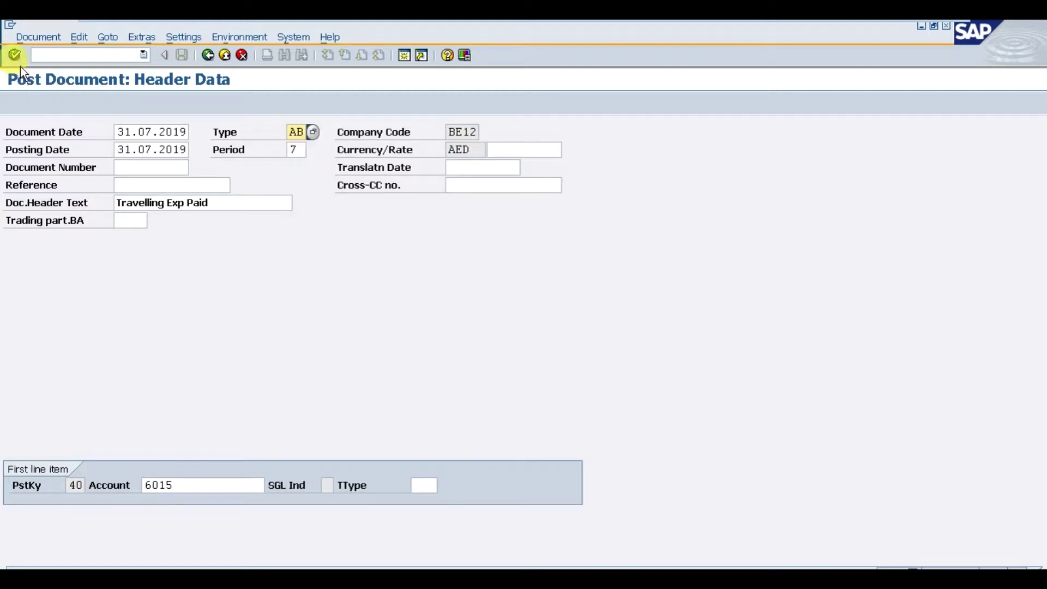
key("Return")
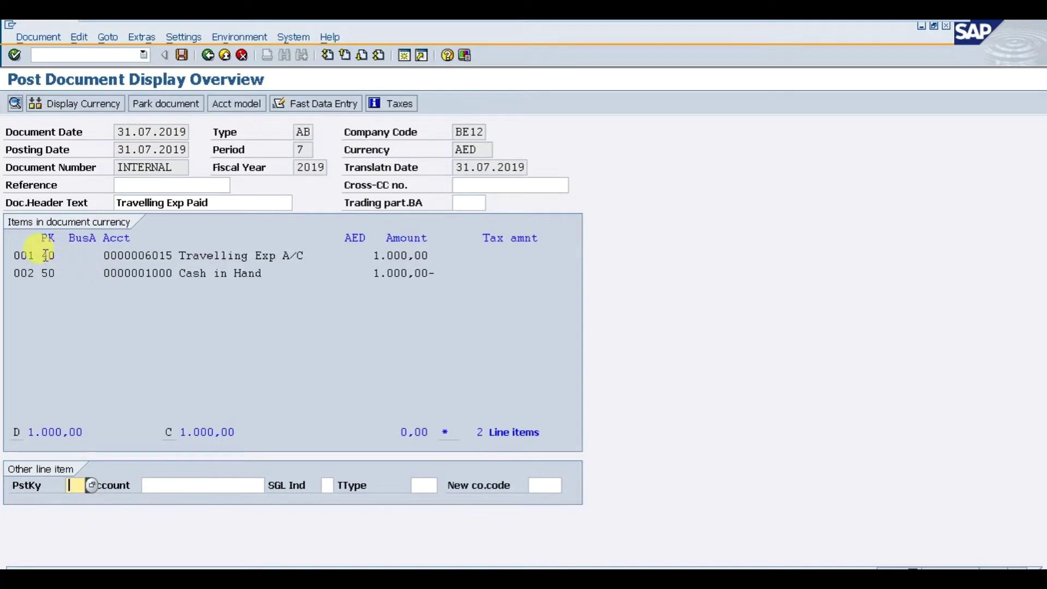
left_click_drag(40, 255, 440, 256)
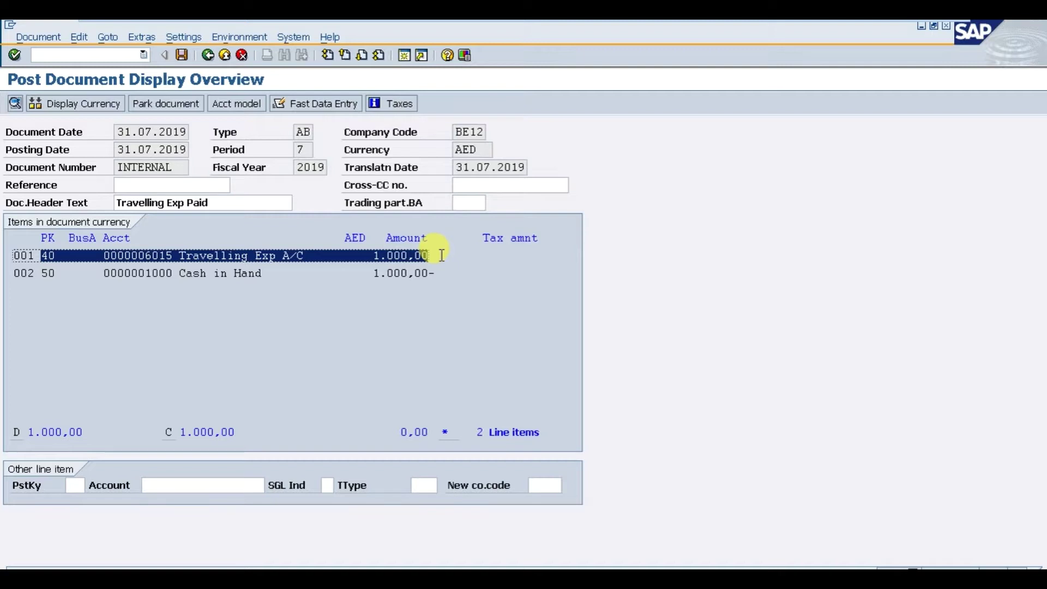
left_click_drag(440, 255, 446, 270)
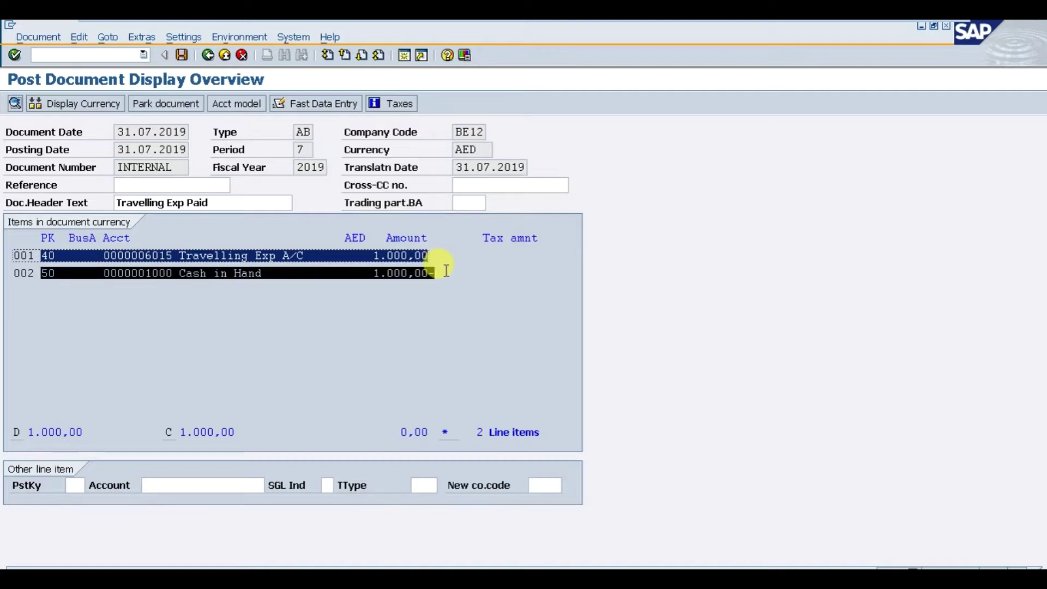
key("ctrl+c")
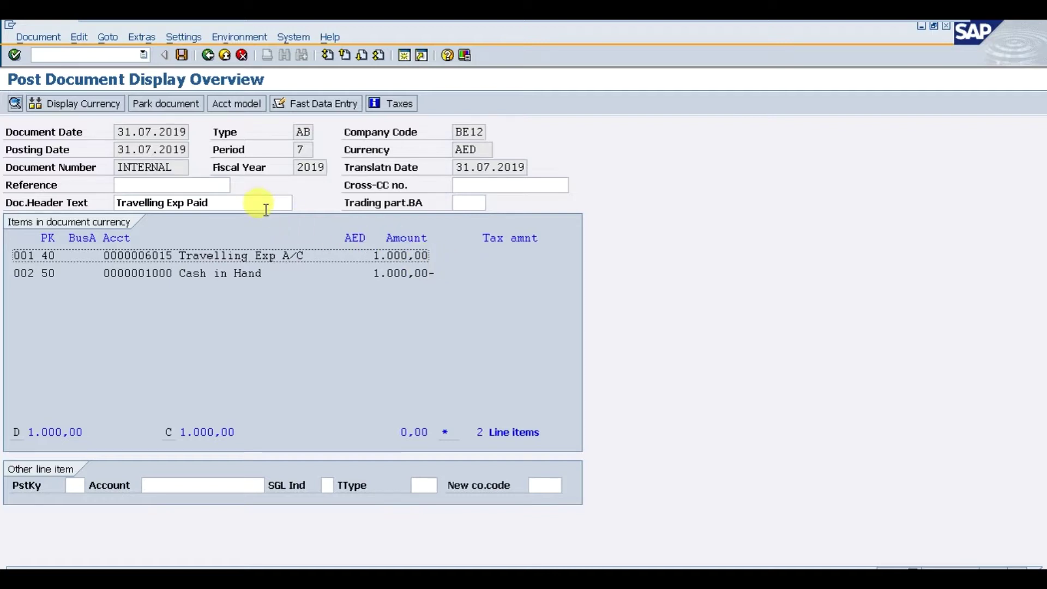
- Post the reversing entry as document 1002 in BE12 and acknowledge the message
left_click(187, 55)
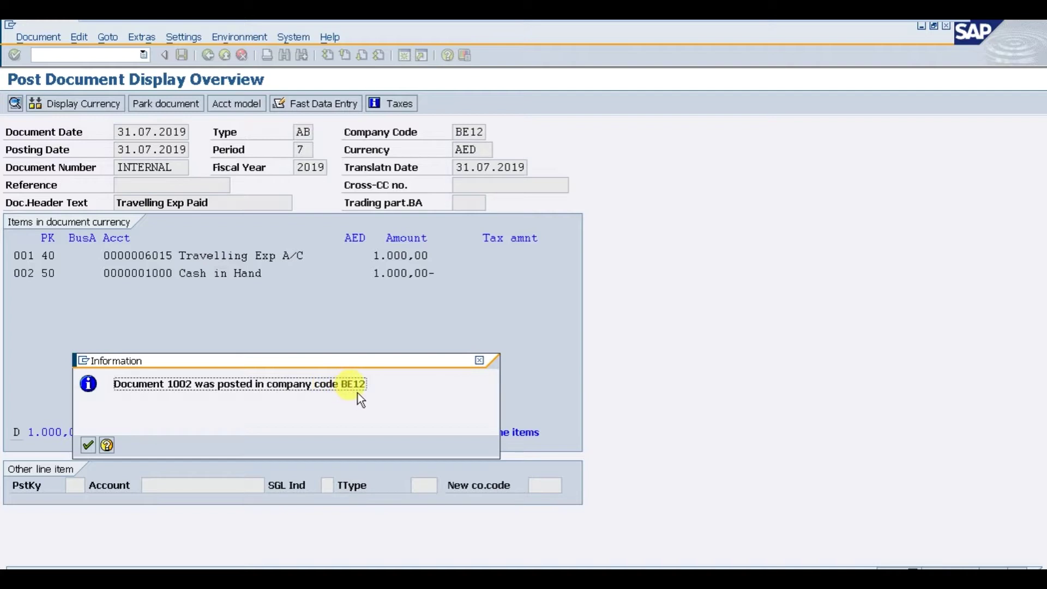
left_click(87, 443)
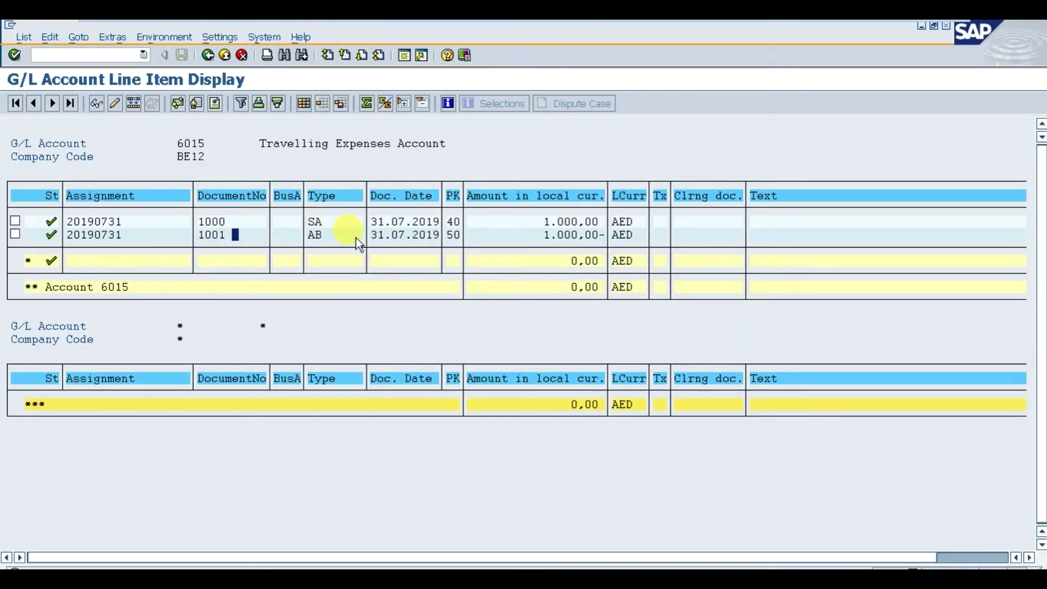
- Refresh the 6015 line item list so document 1002 appears and the balance returns to 1,000
mouse_move(311, 236)
left_mouse_down()
mouse_move(562, 236)
mouse_move(609, 266)
left_mouse_up()
left_click(24, 37)
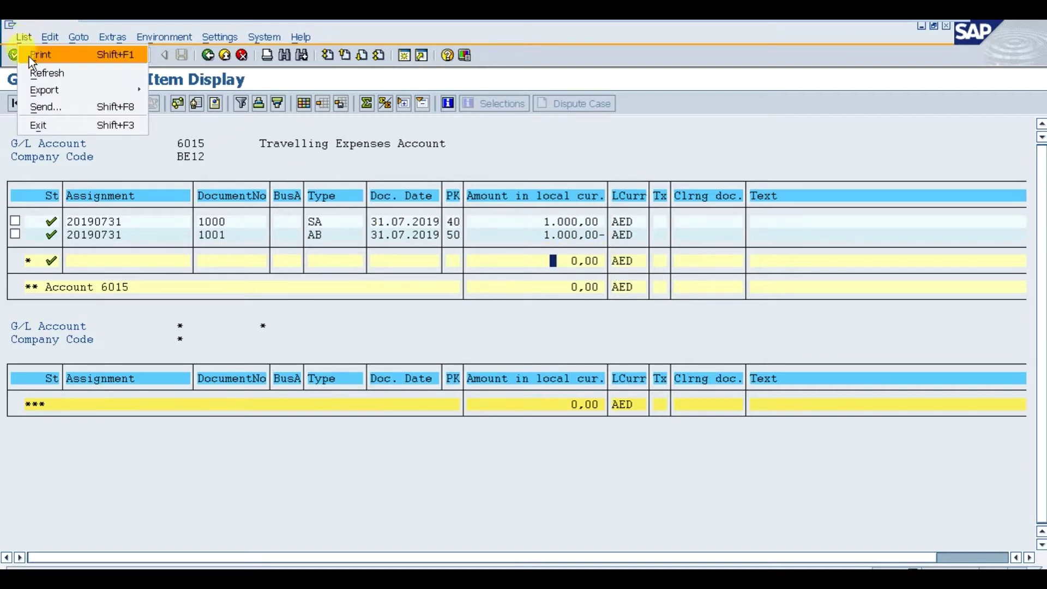
left_click(42, 73)
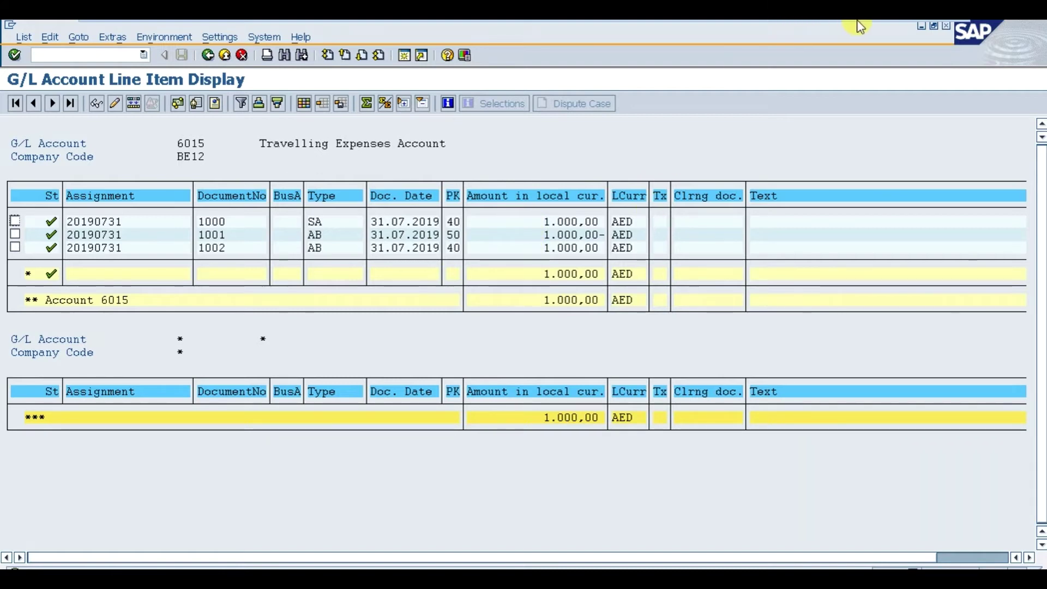
left_click(909, 31)
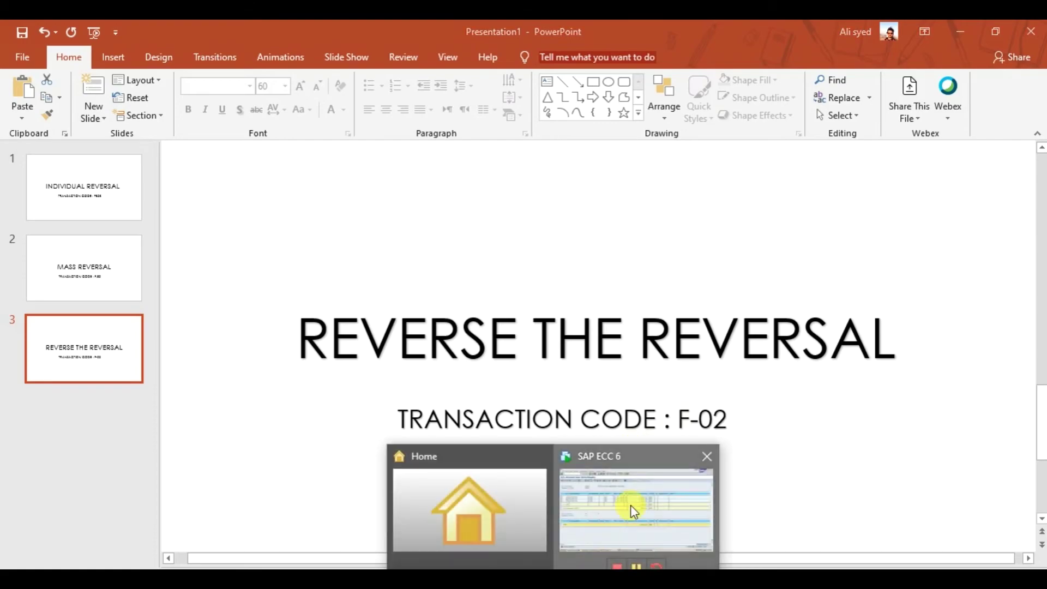
- Start another F-02 posting referencing document 1002 in company code BE12
left_click(631, 506)
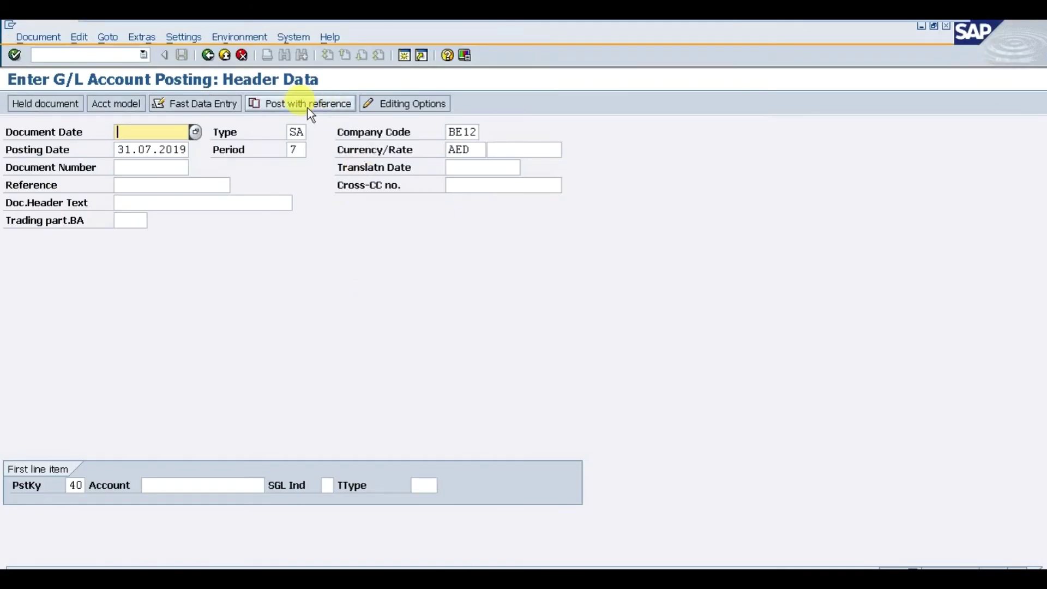
left_click(308, 108)
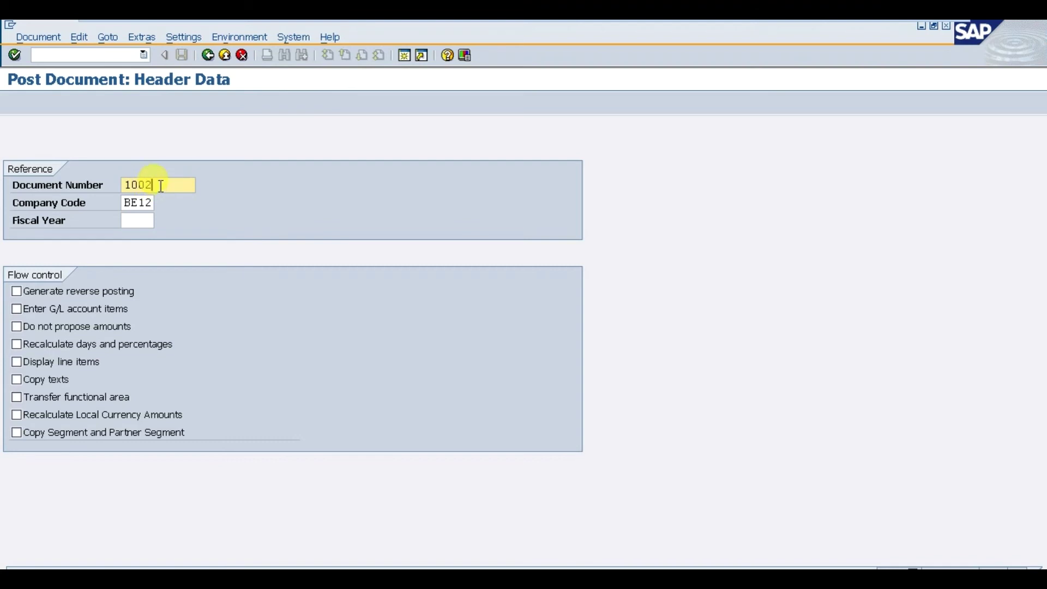
left_click(137, 203)
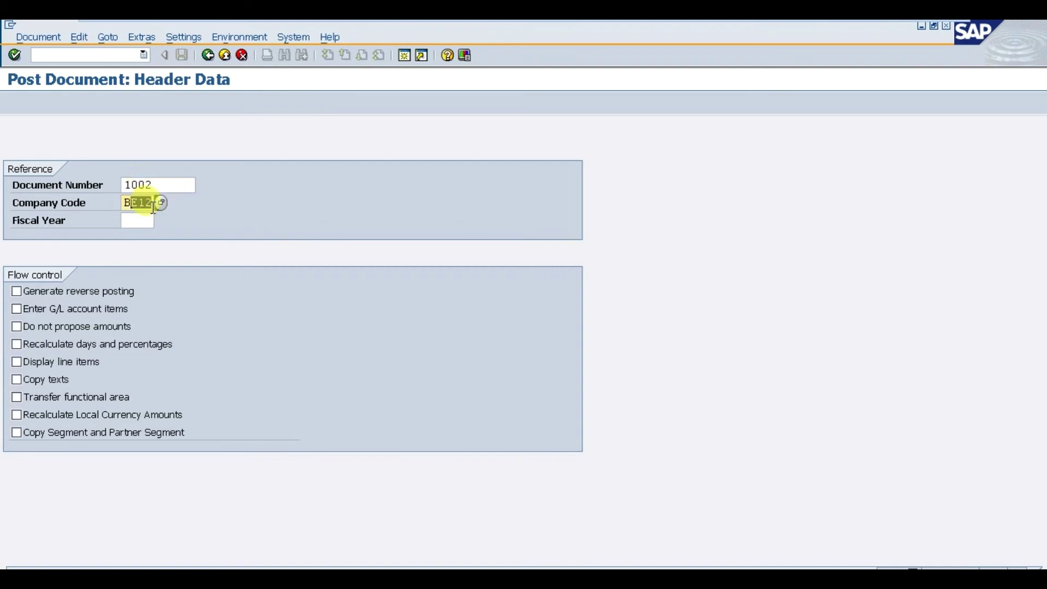
left_click(141, 225)
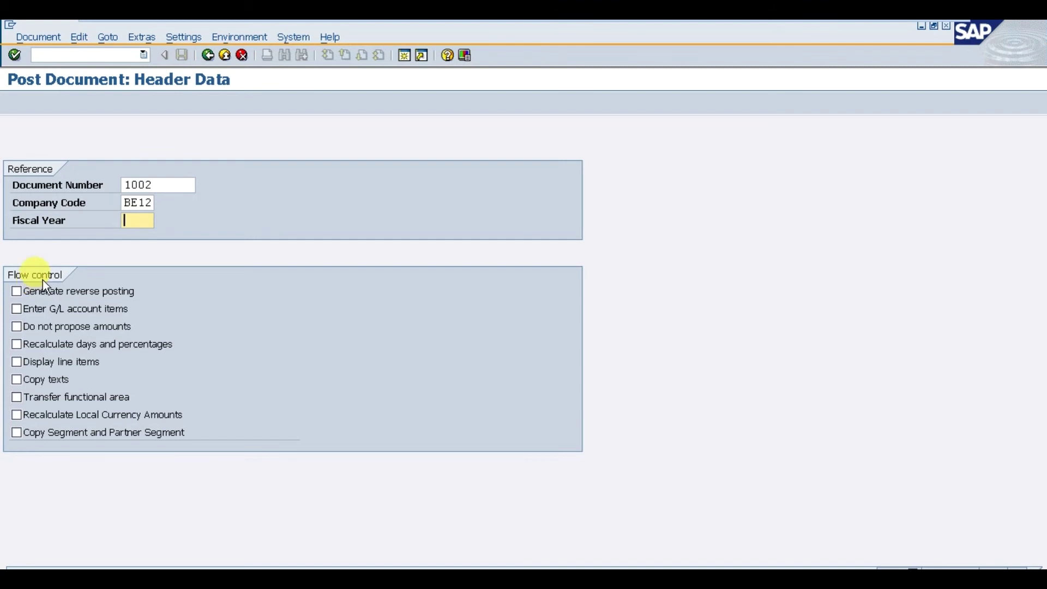